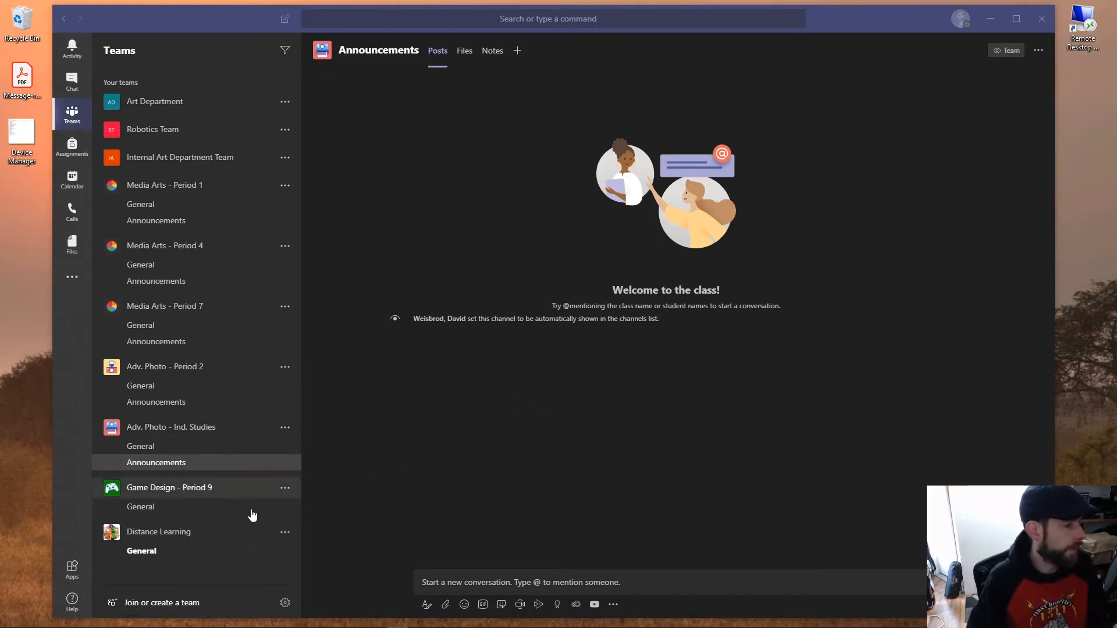
Start creating a new channel in the Game Design - Period 9 team.
left_click(204, 514)
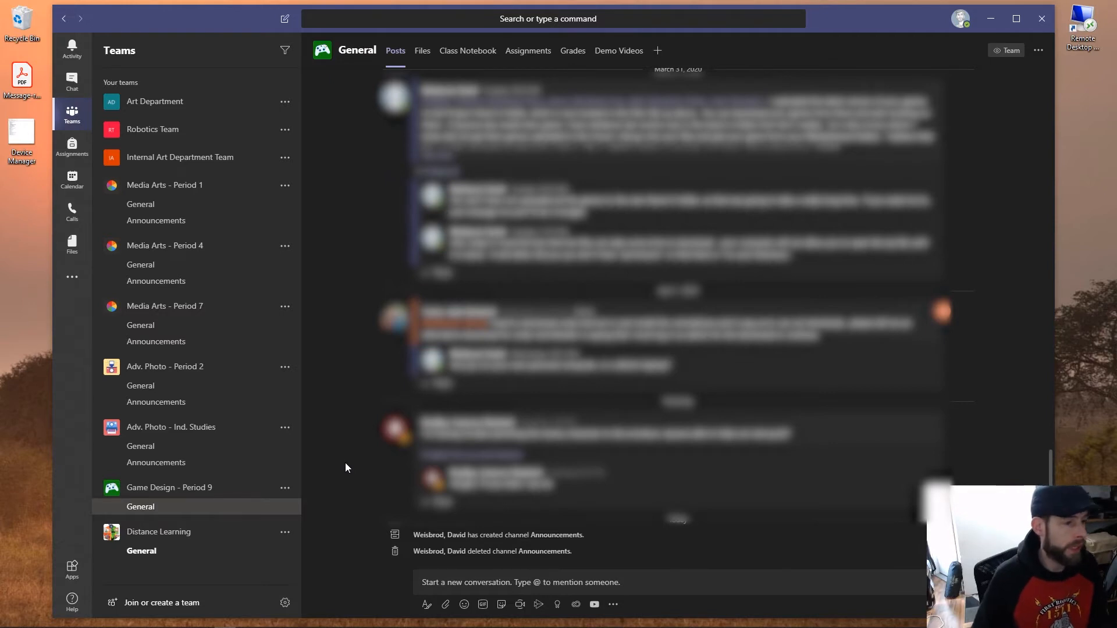
left_click(285, 490)
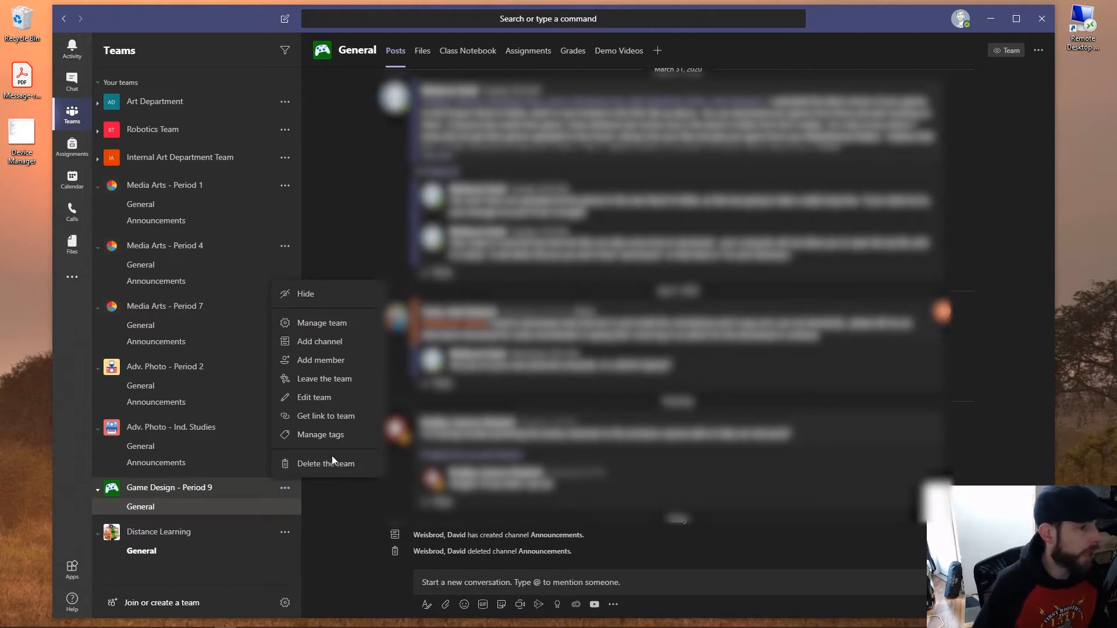
left_click(319, 342)
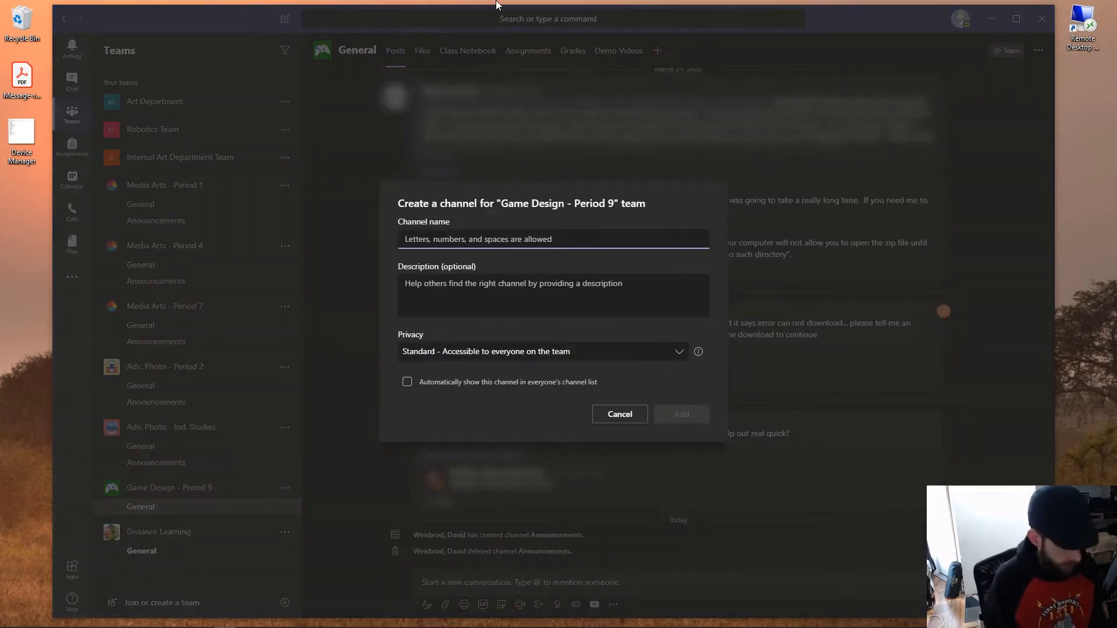
type("Announcements")
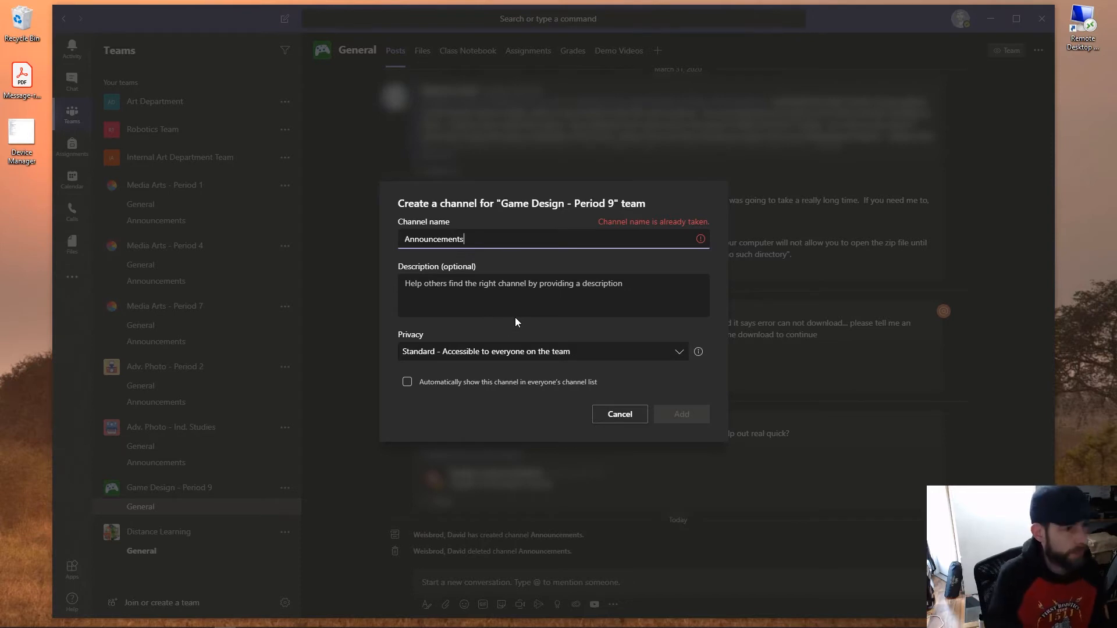
key("BackSpace")
key("BackSpace")
key("BackSpace")
key("BackSpace")
key("BackSpace")
key("BackSpace")
key("BackSpace")
key("BackSpace")
key("BackSpace")
key("BackSpace")
key("BackSpace")
key("BackSpace")
key("BackSpace")
Name the channel Teacher Announcements and describe it as the channel where the teacher will give instructions and important announcements.
type("Teacher")
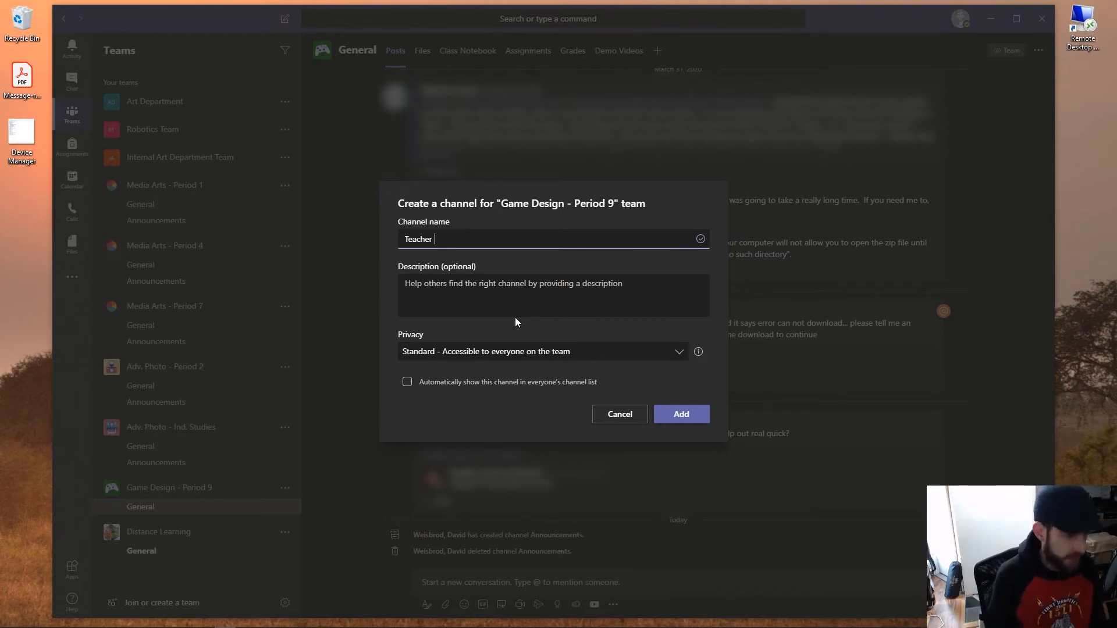
type("Announcement")
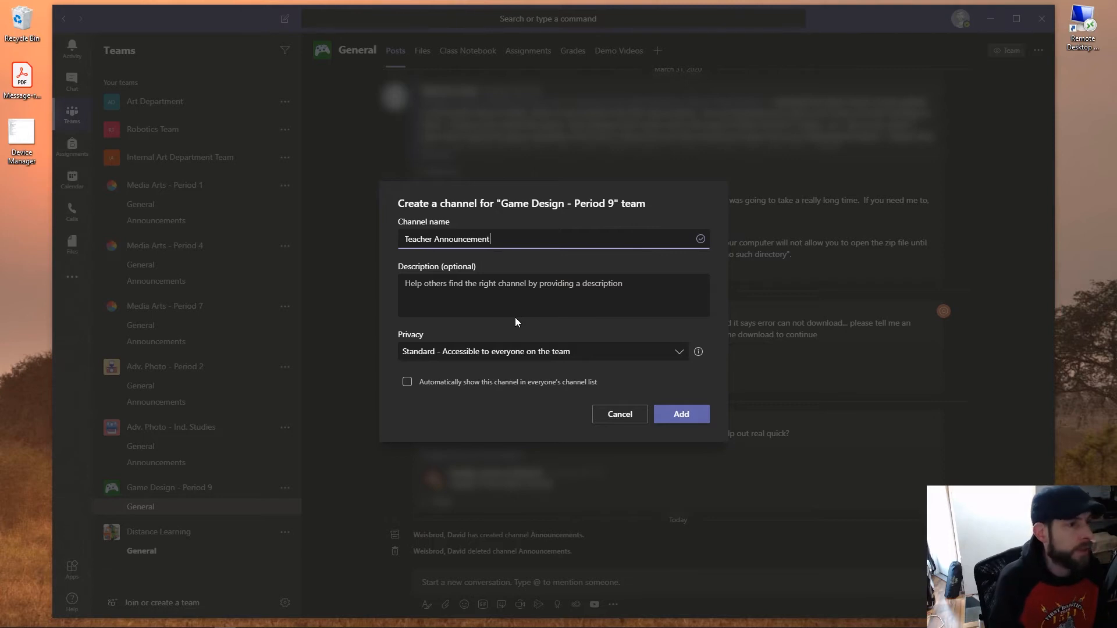
type("s")
key("Tab")
type("This is a channel where Mr. Weisbrod will give instructions and important announcements.")
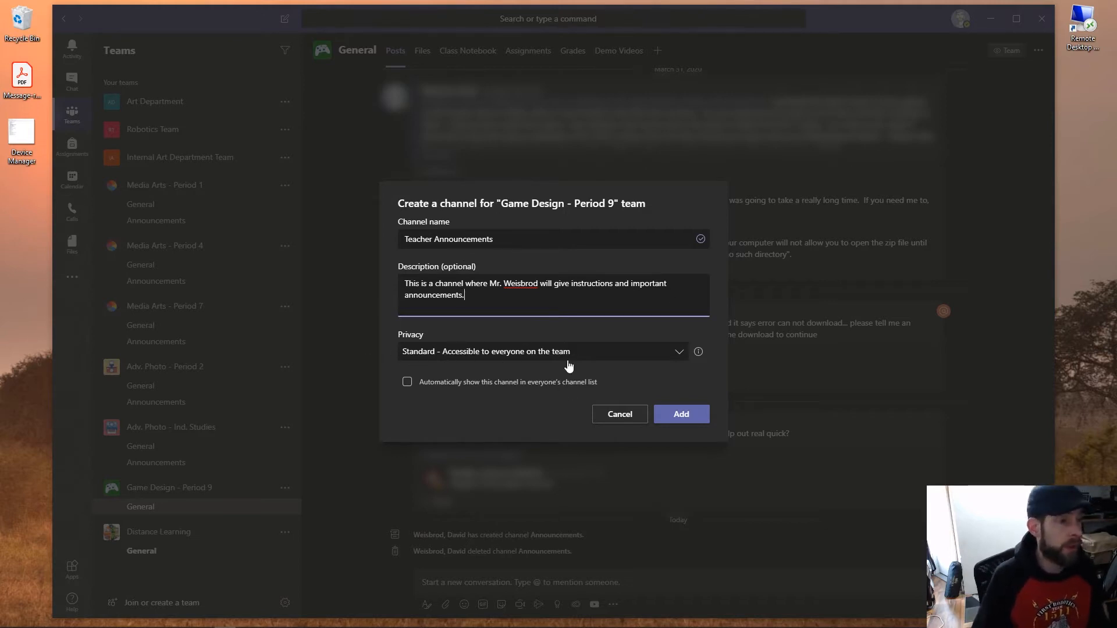
Add the channel with Standard privacy, set to show automatically in everyone's channel list.
left_click(644, 351)
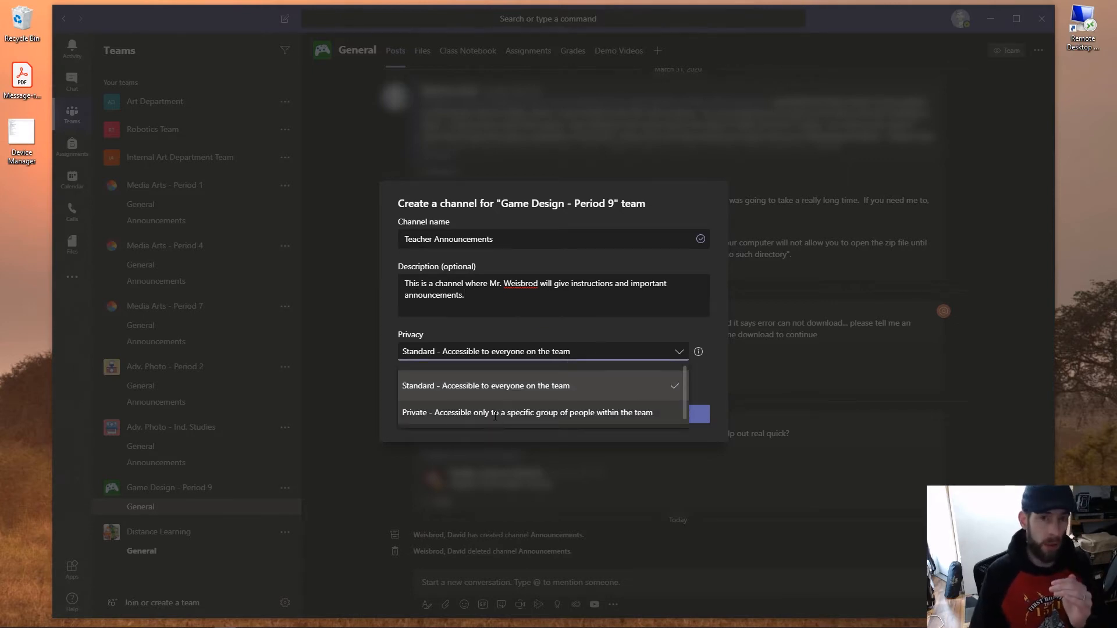
left_click(537, 335)
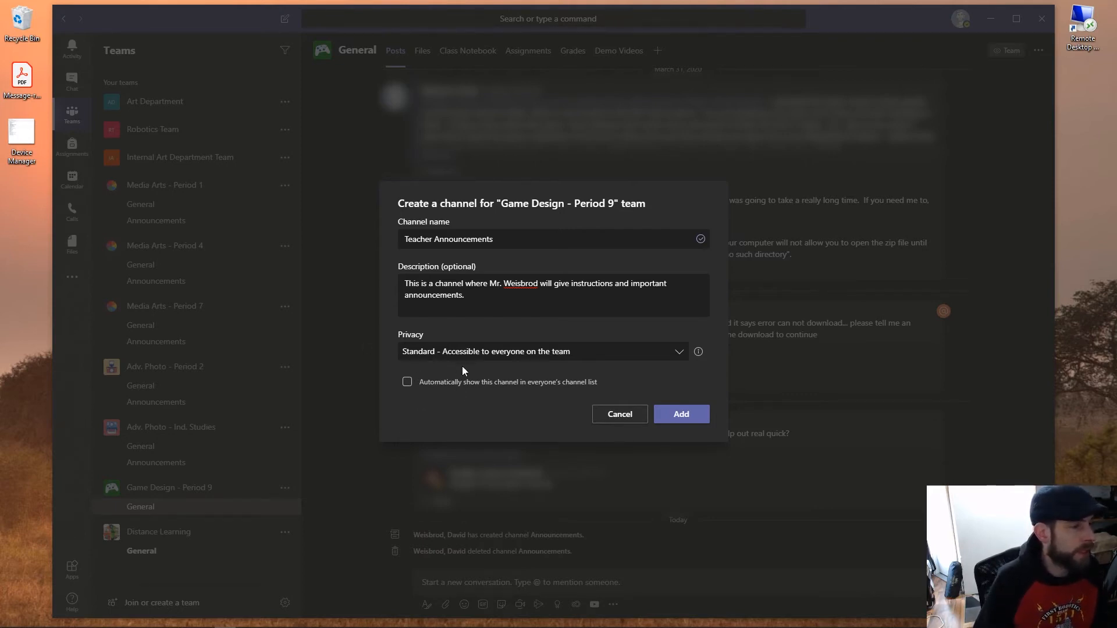
left_click(407, 383)
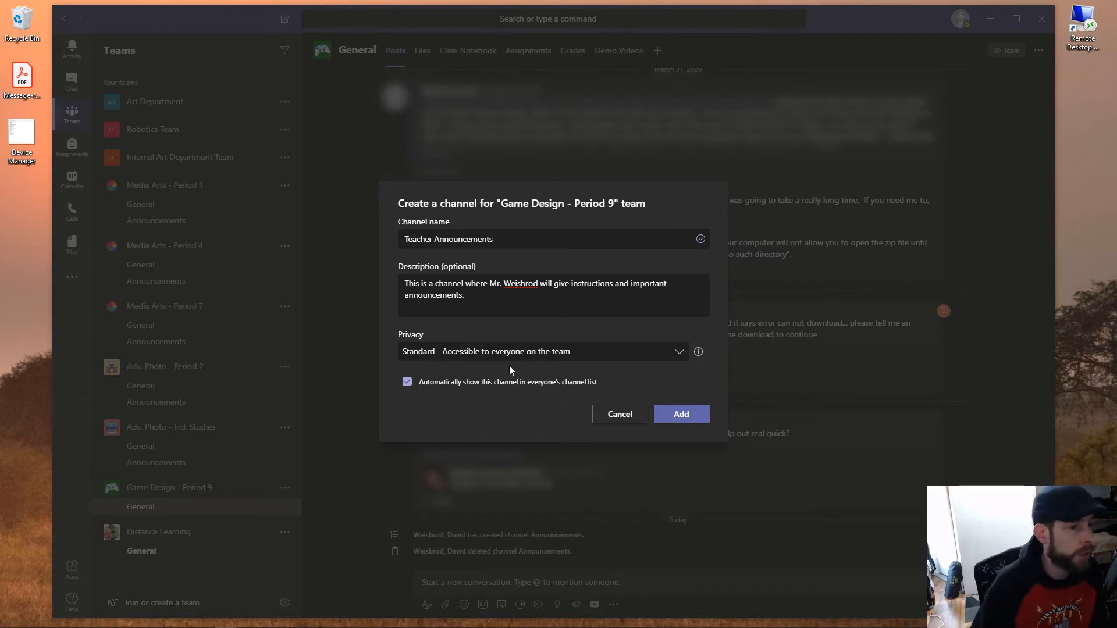
left_click(679, 415)
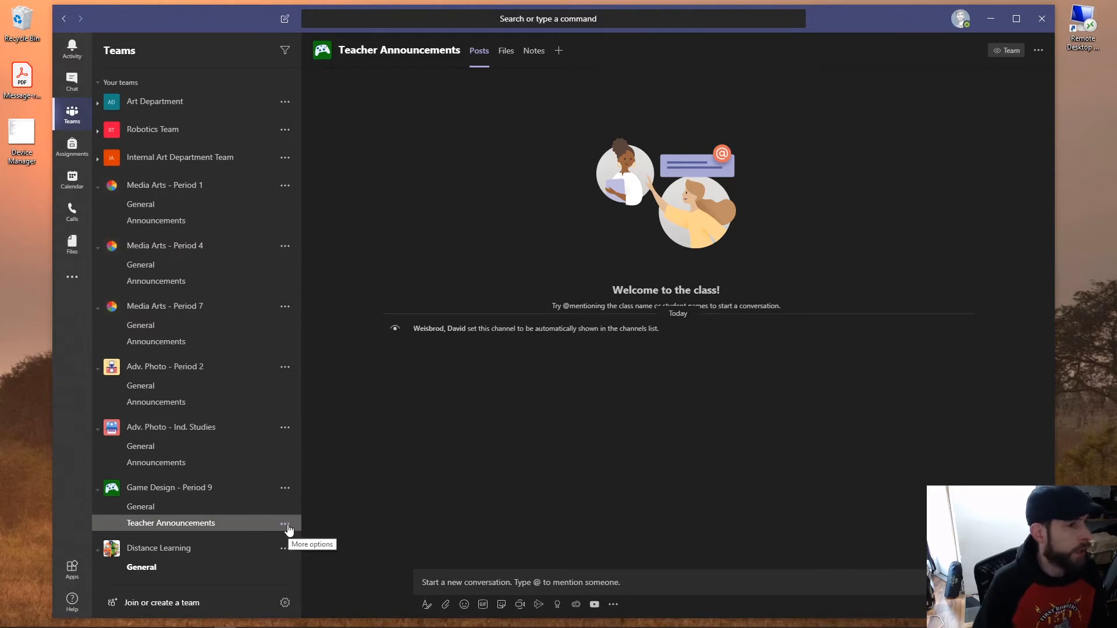
left_click(286, 528)
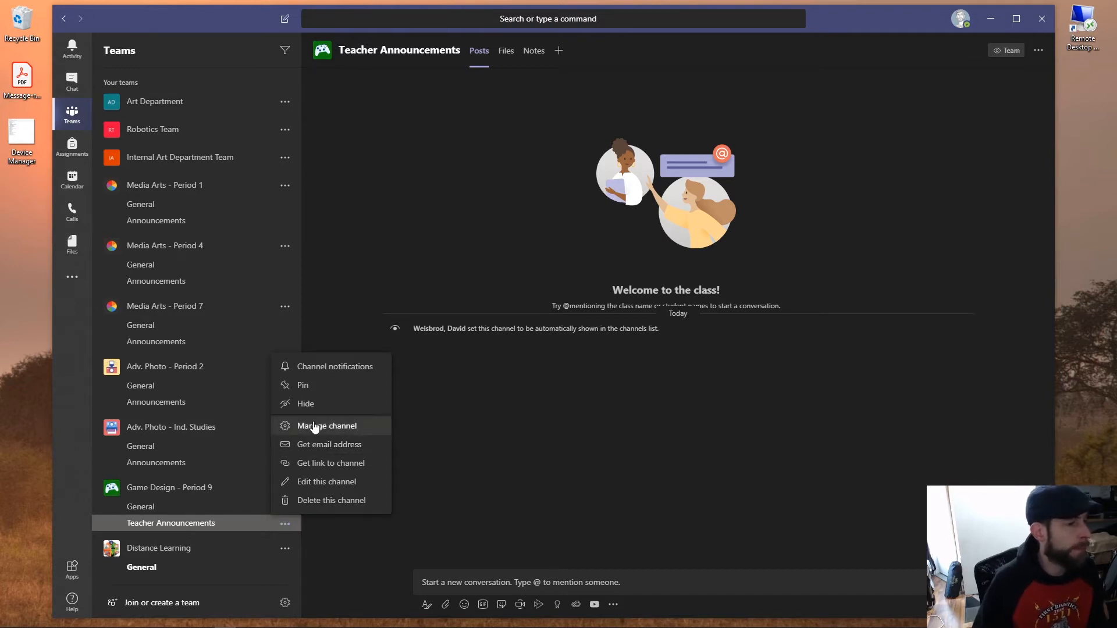
left_click(310, 487)
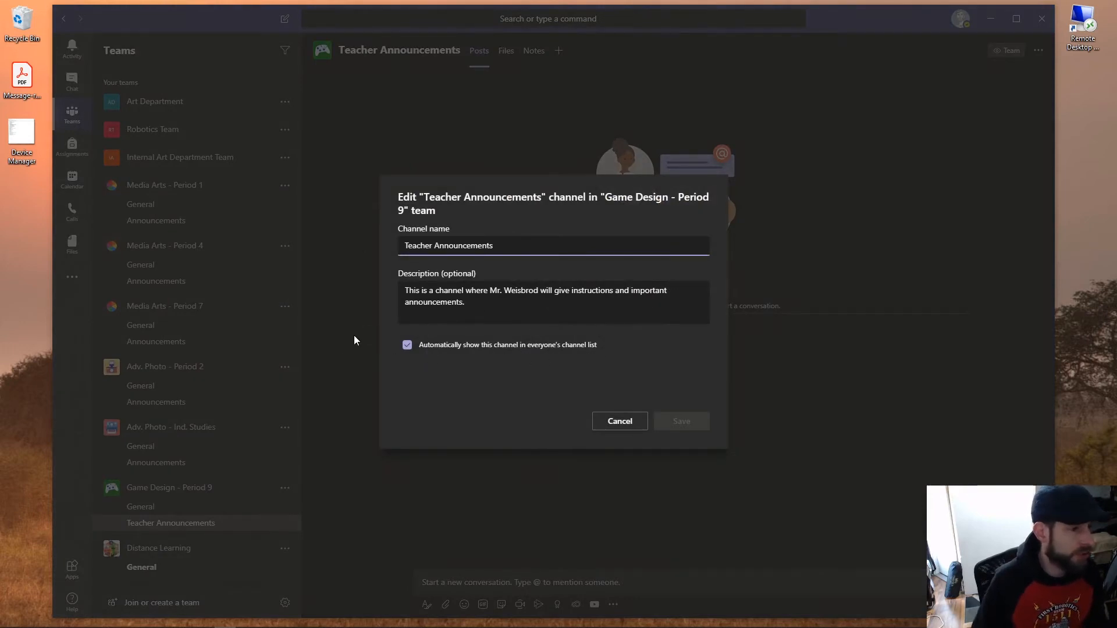
left_click(623, 427)
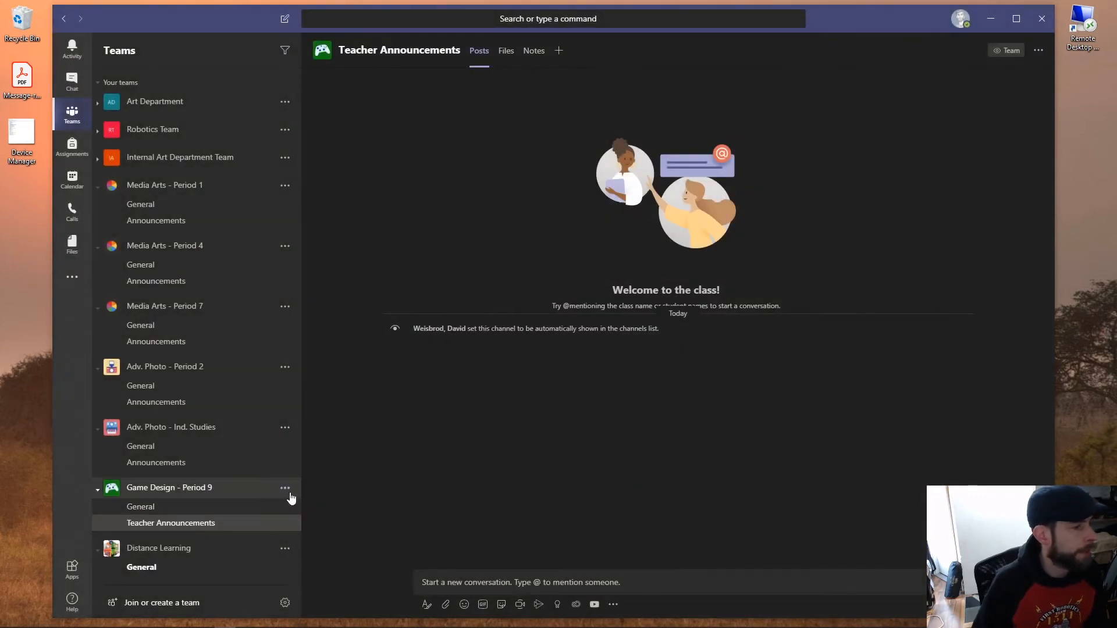
Turn on channel moderation in the management settings of the Teacher Announcements channel.
left_click(285, 524)
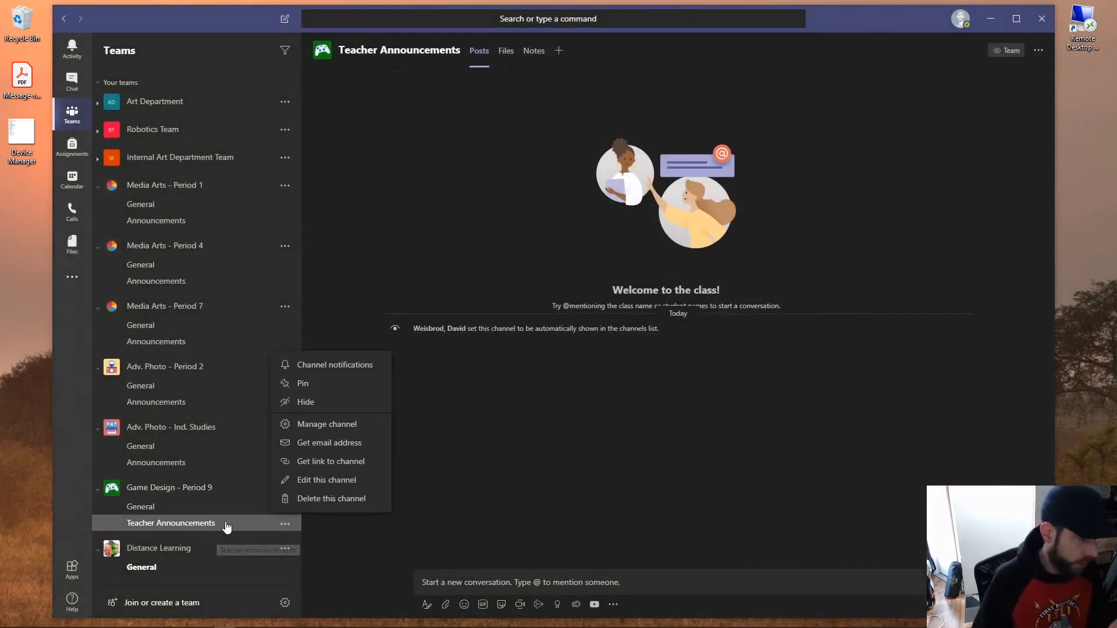
left_click(311, 425)
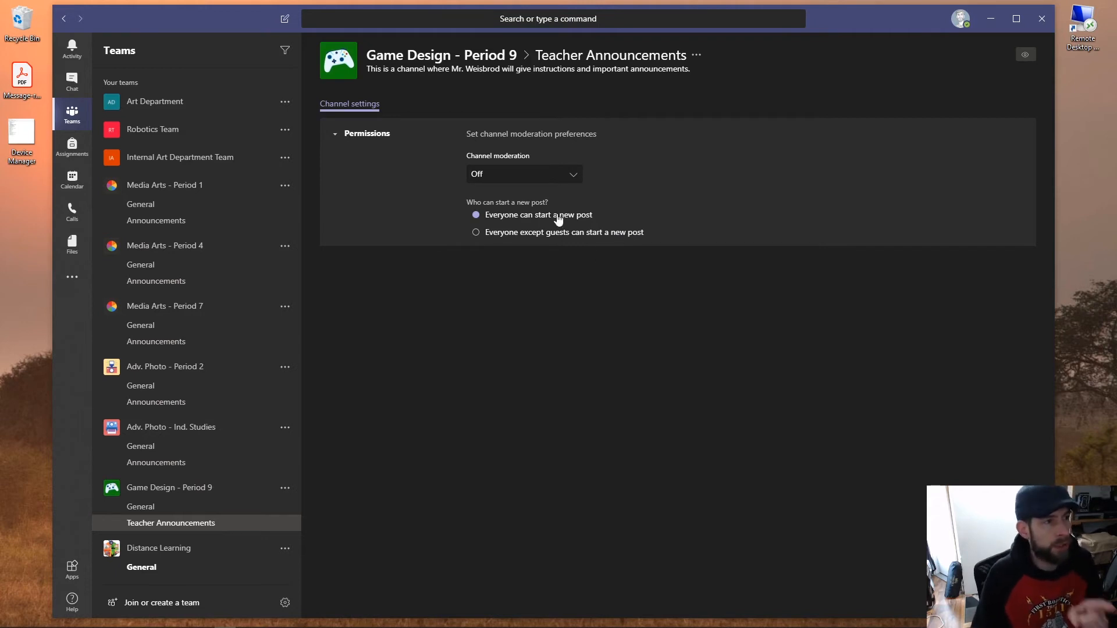
left_click(556, 180)
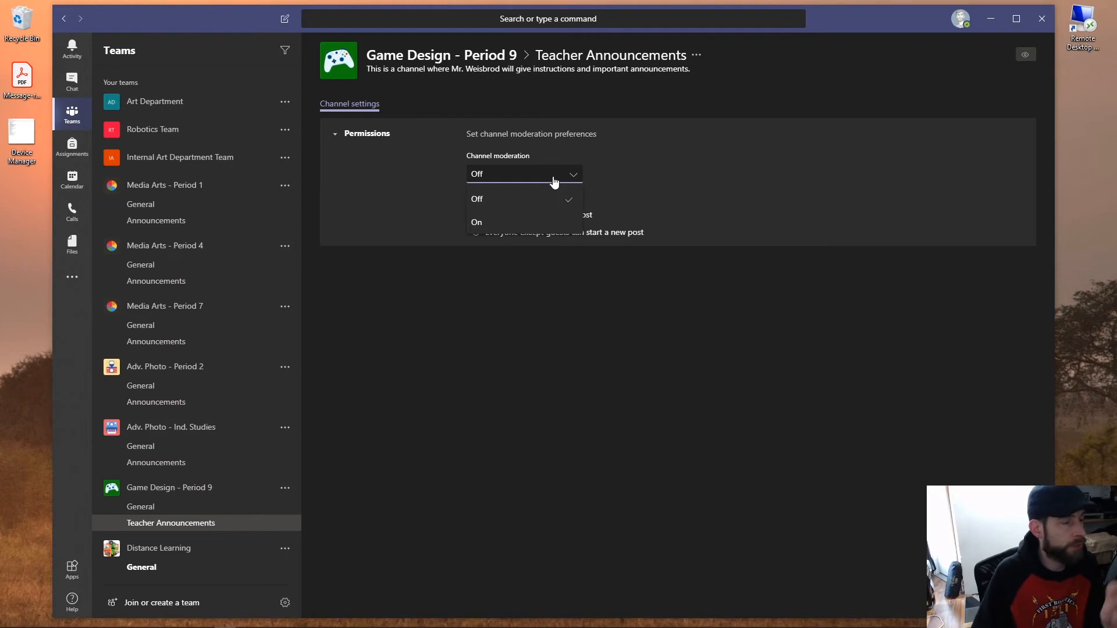
left_click(519, 222)
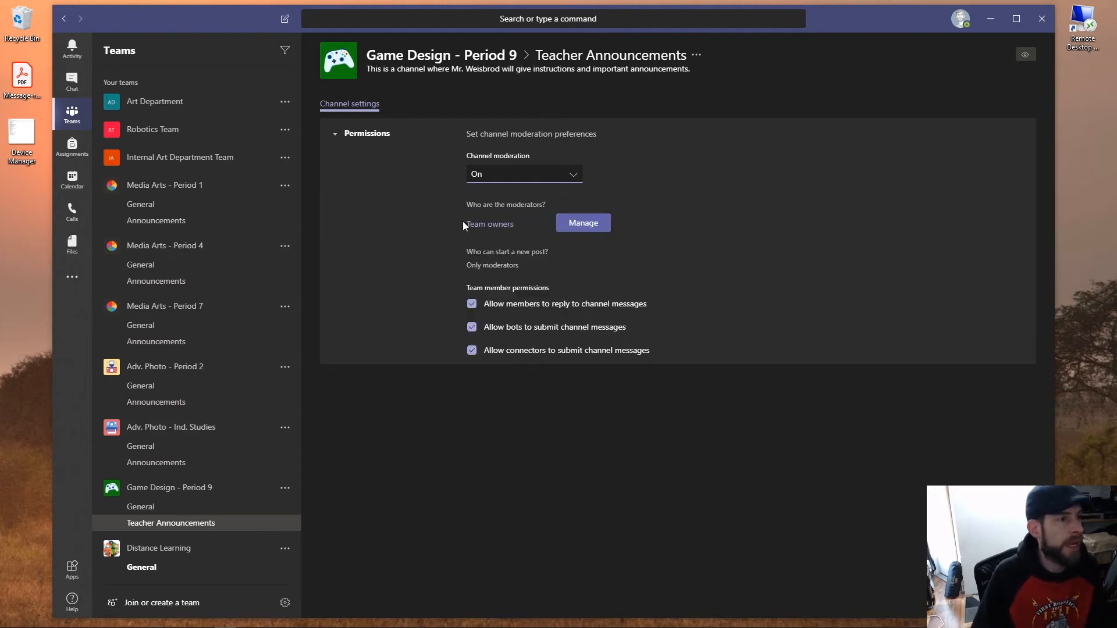
mouse_move(466, 224)
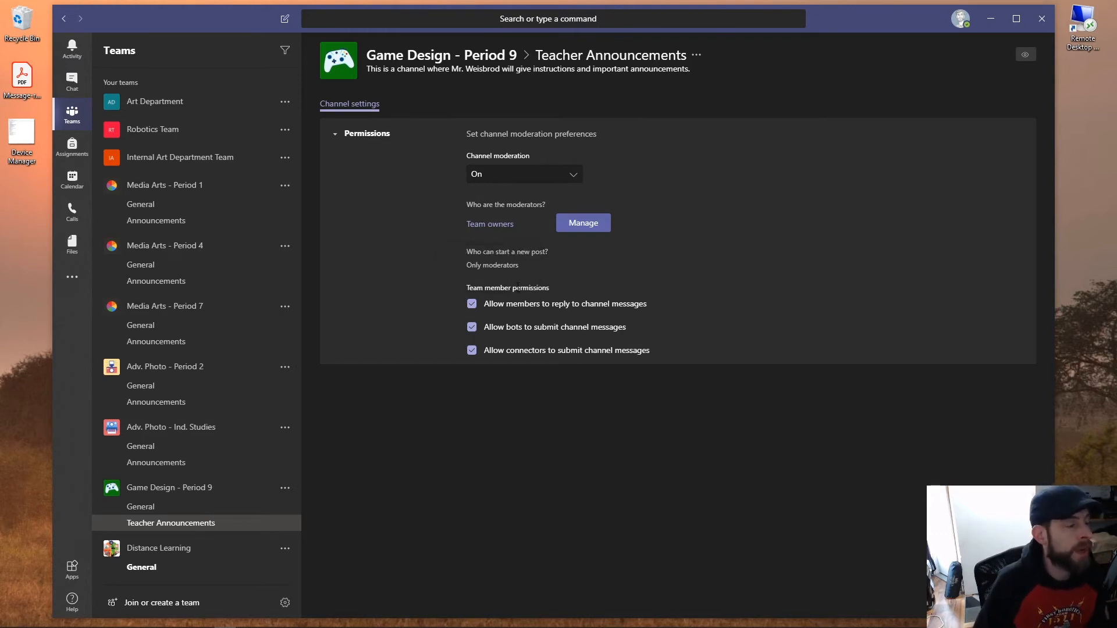
Disallow member replies, bot messages and connector messages in the Teacher Announcements channel.
left_click(474, 305)
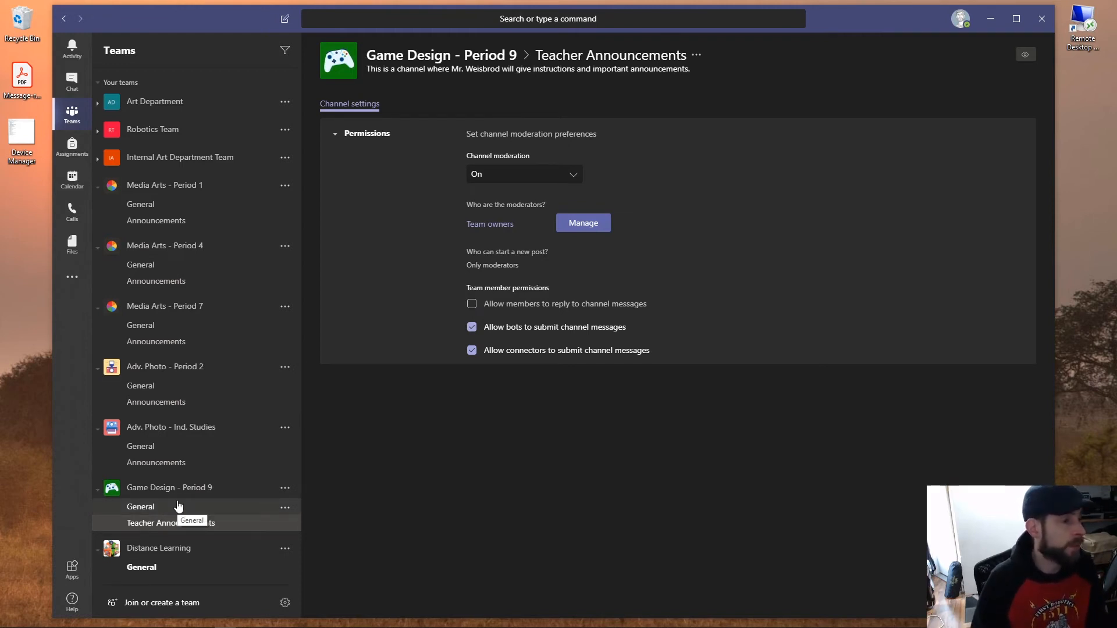
left_click(472, 327)
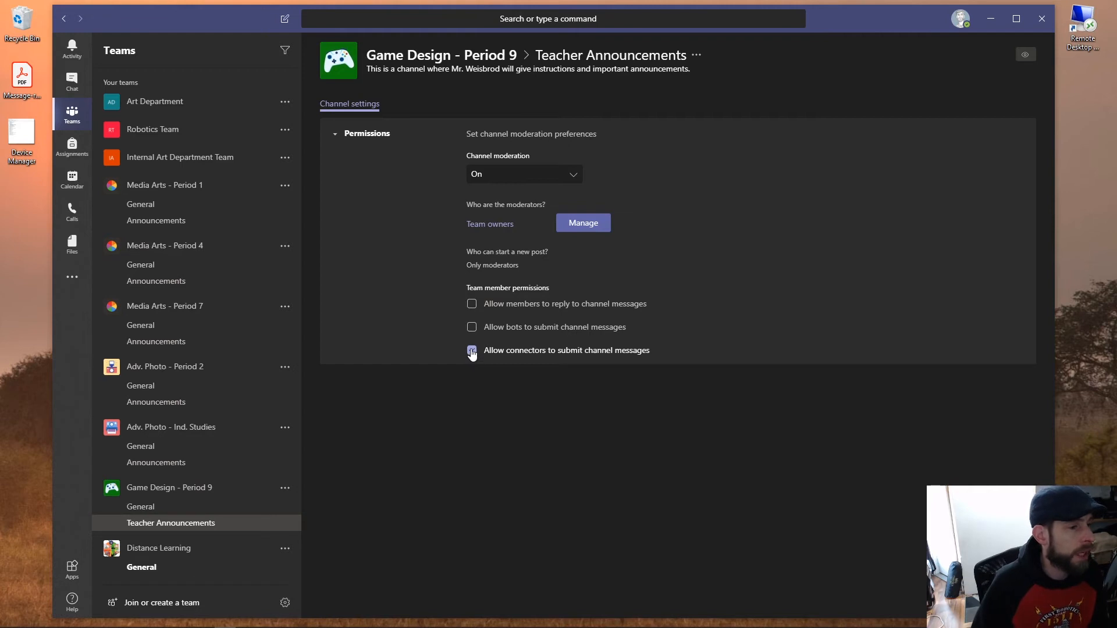
left_click(471, 351)
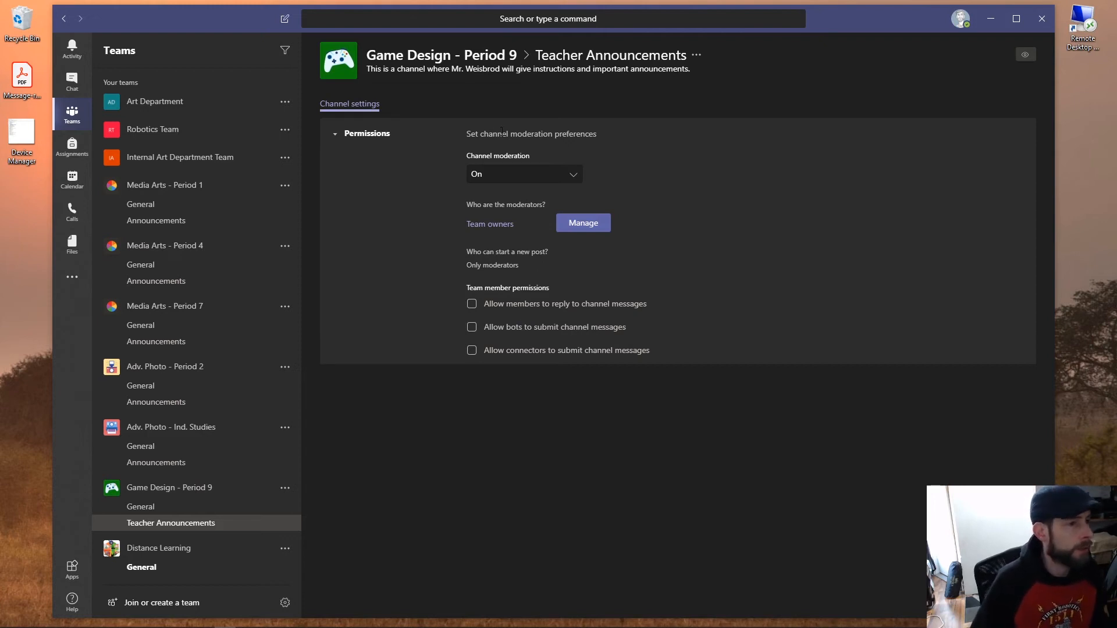
View the General and Teacher Announcements channels of Game Design - Period 9, and review the announcement channel's moderation settings.
left_click(184, 507)
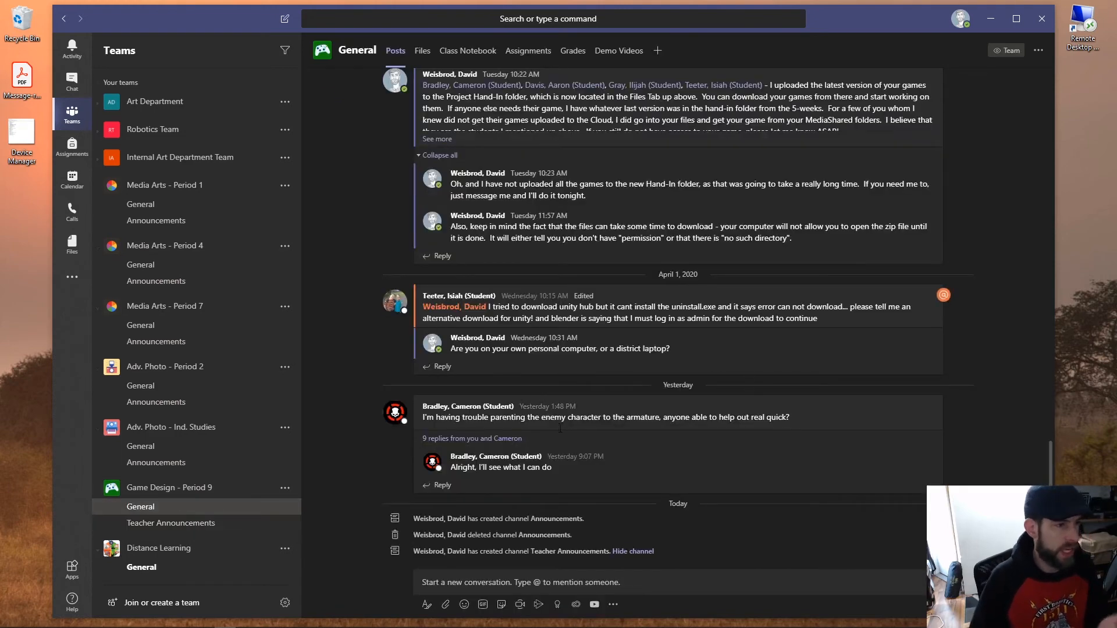
left_click(226, 522)
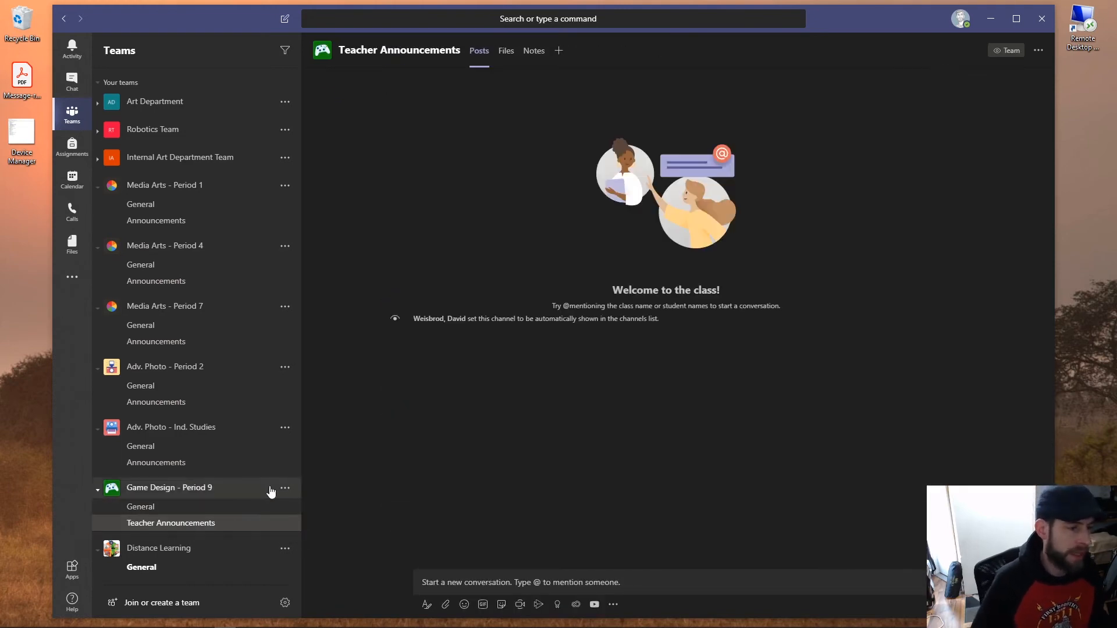
left_click(285, 525)
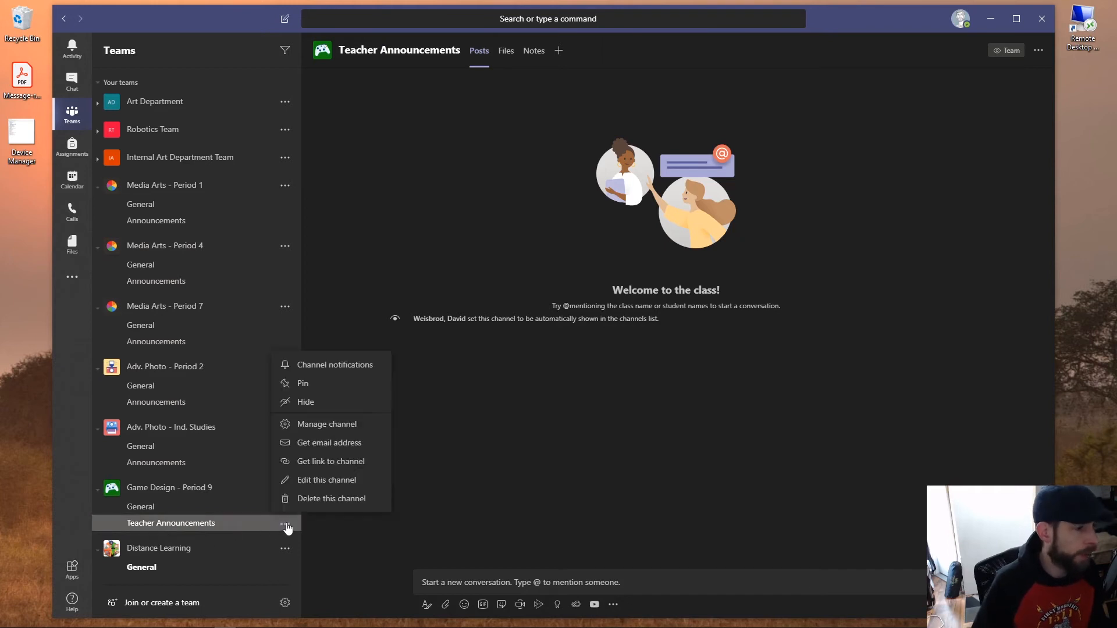
left_click(305, 430)
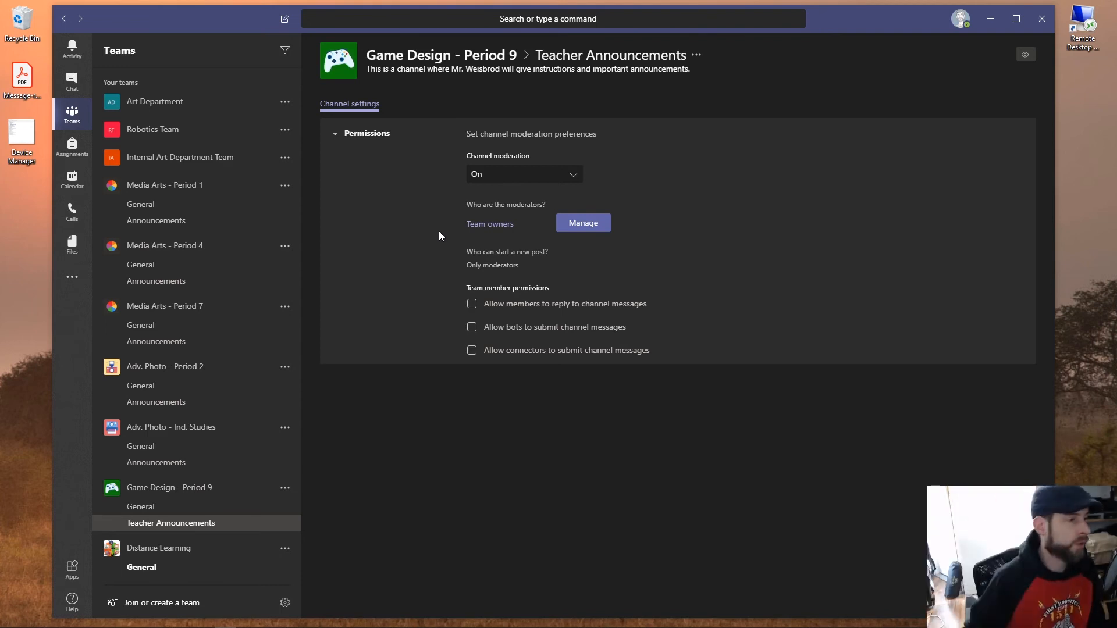
Look through the posts in the Game Design - Period 9 General channel and return to Teacher Announcements.
left_click(173, 508)
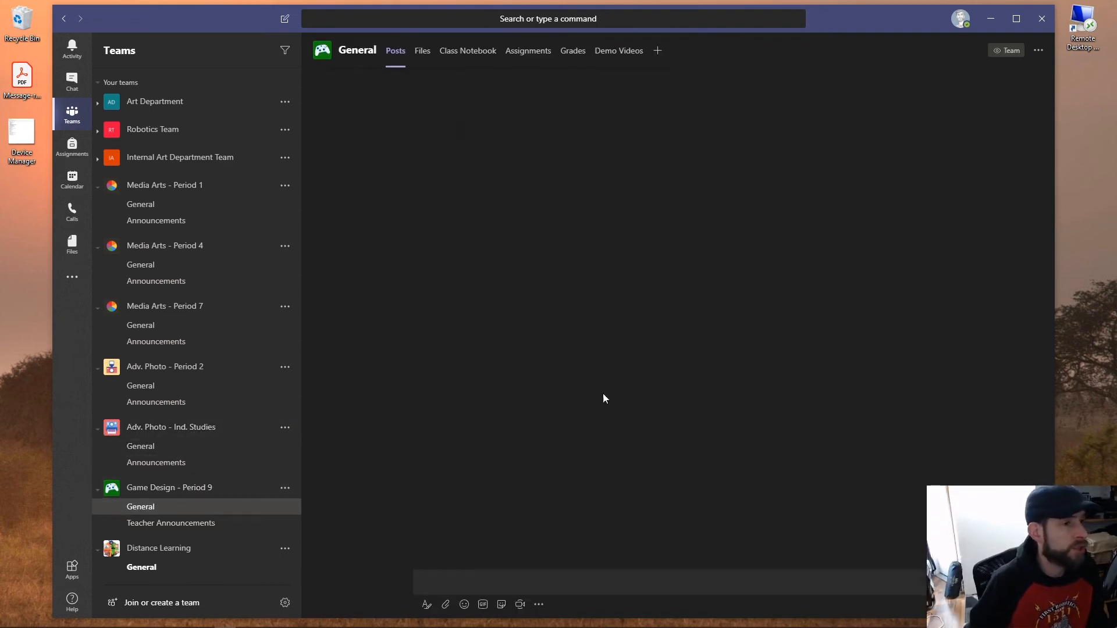
scroll(614, 410, "up", 10)
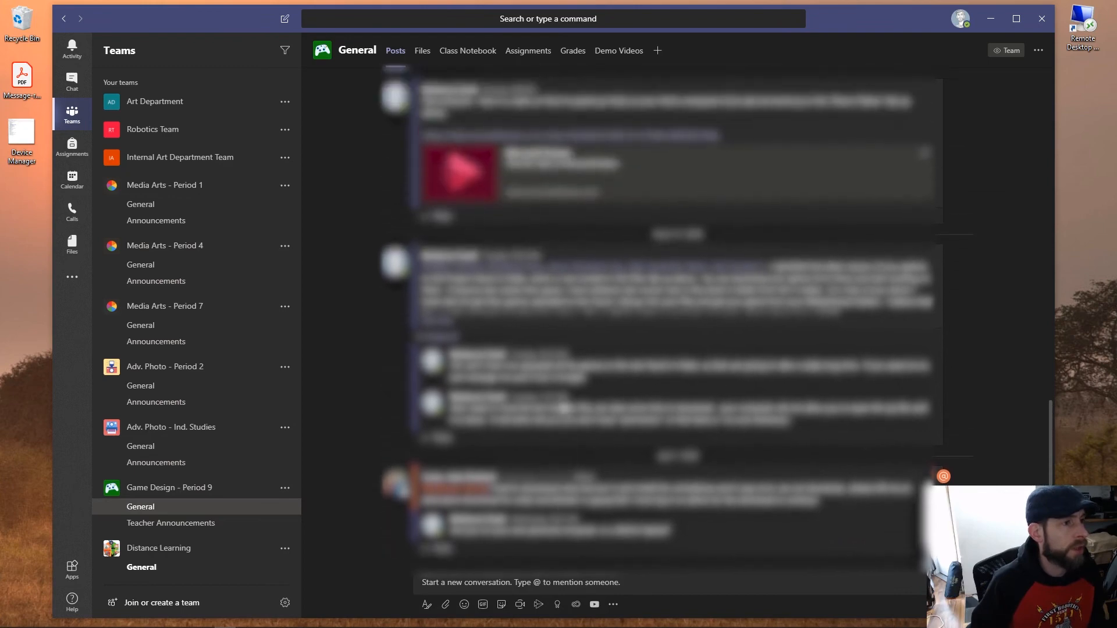
scroll(567, 413, "up", 10)
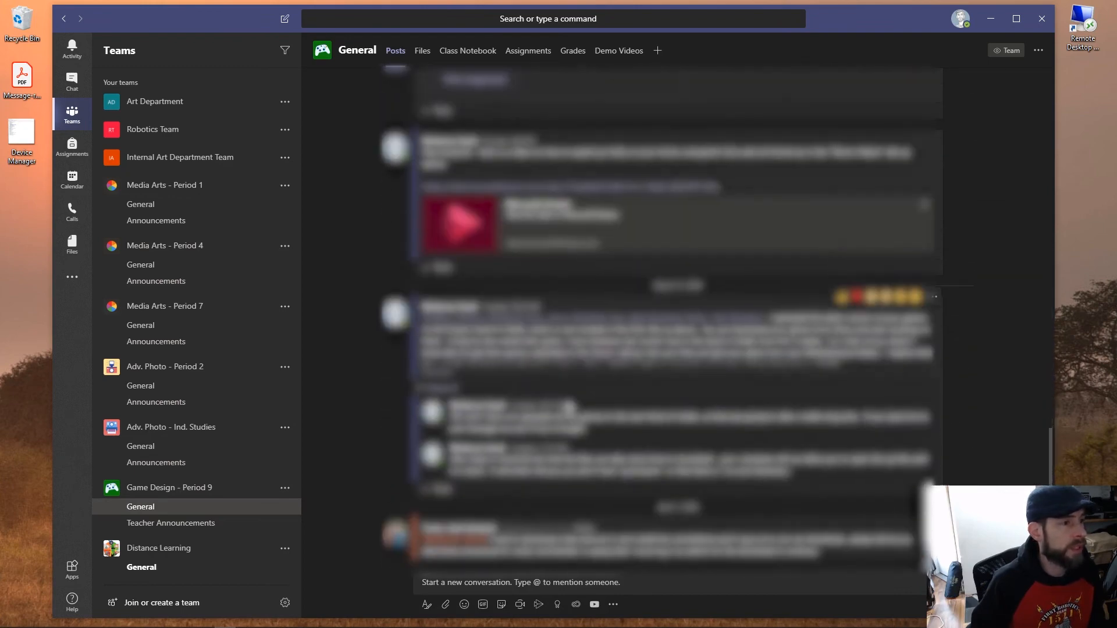
scroll(512, 294, "down", 5)
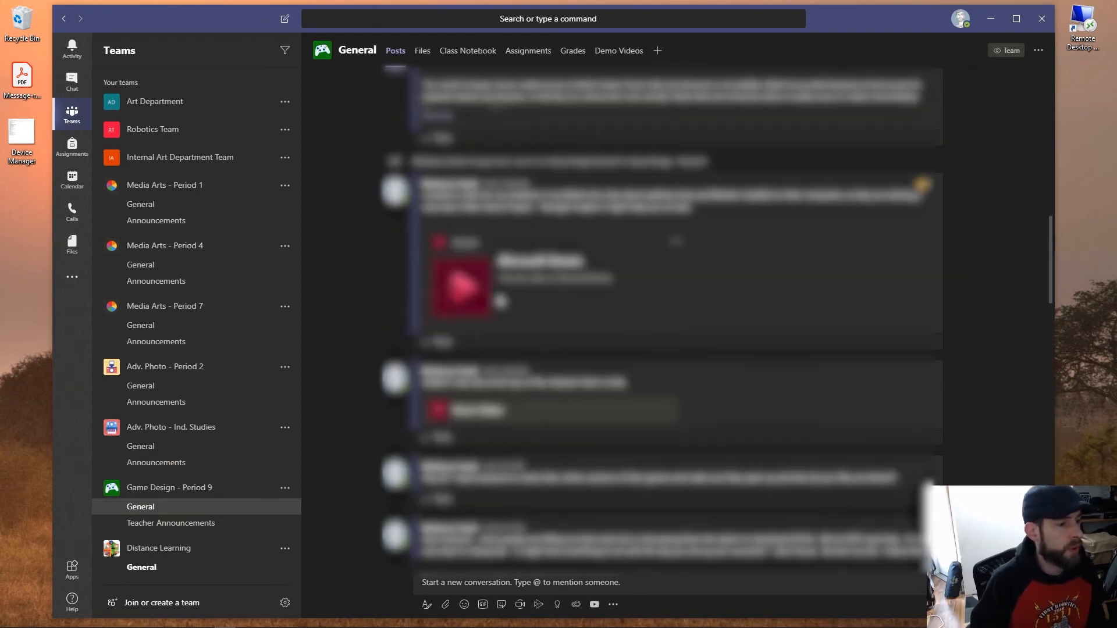
scroll(677, 202, "down", 3)
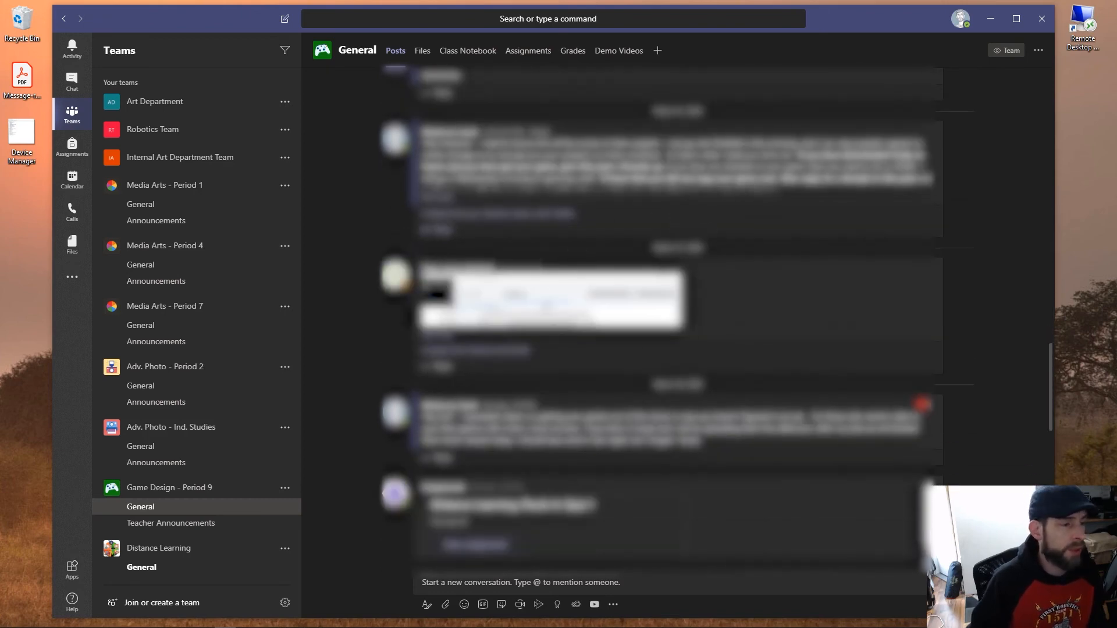
scroll(640, 257, "down", 3)
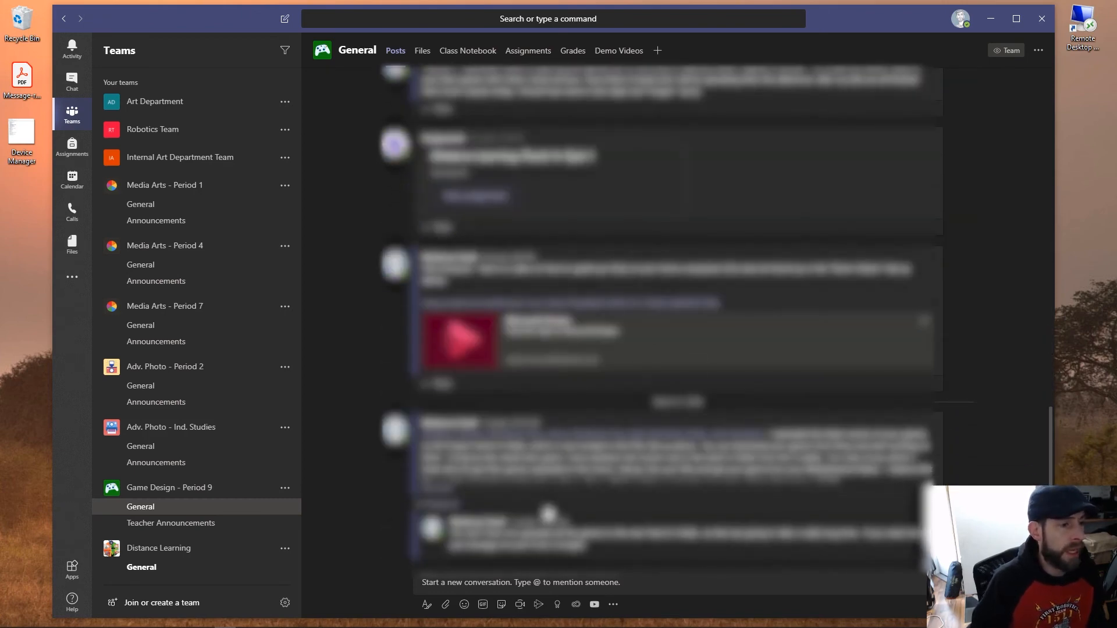
scroll(587, 350, "down", 6)
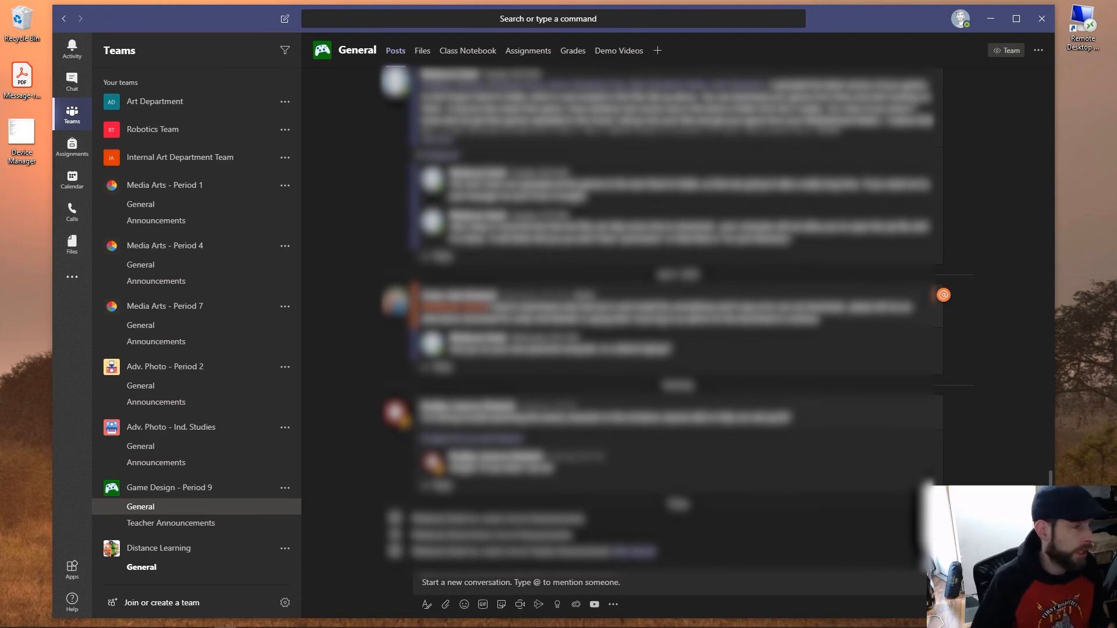
left_click(202, 524)
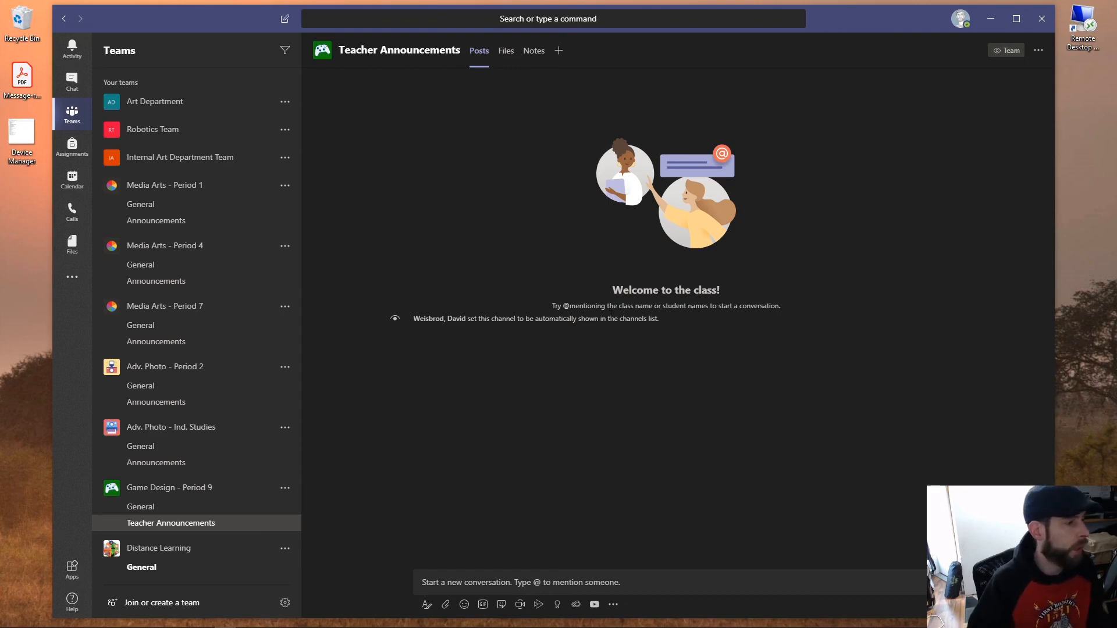
Compare the moderation preferences of the General and Teacher Announcements channels in Game Design - Period 9.
left_click(285, 508)
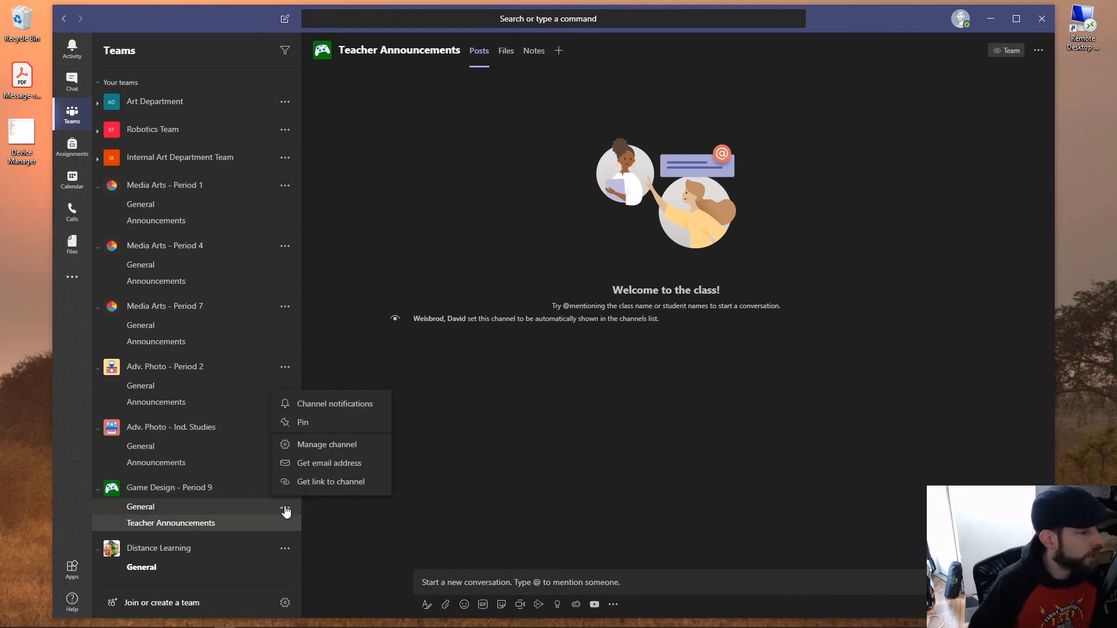
left_click(347, 446)
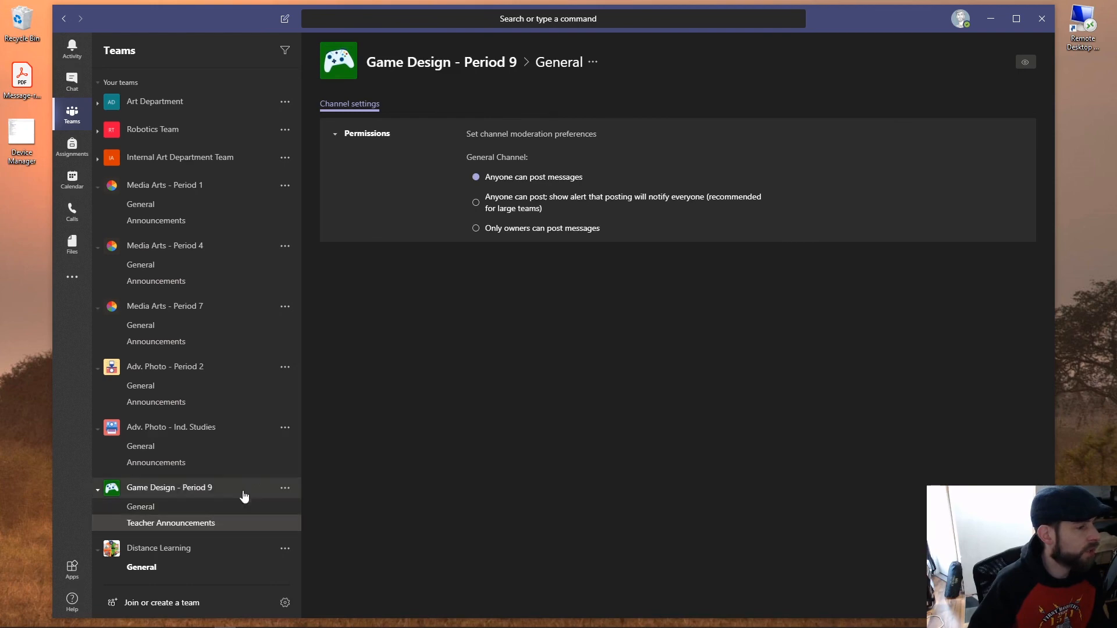
left_click(285, 524)
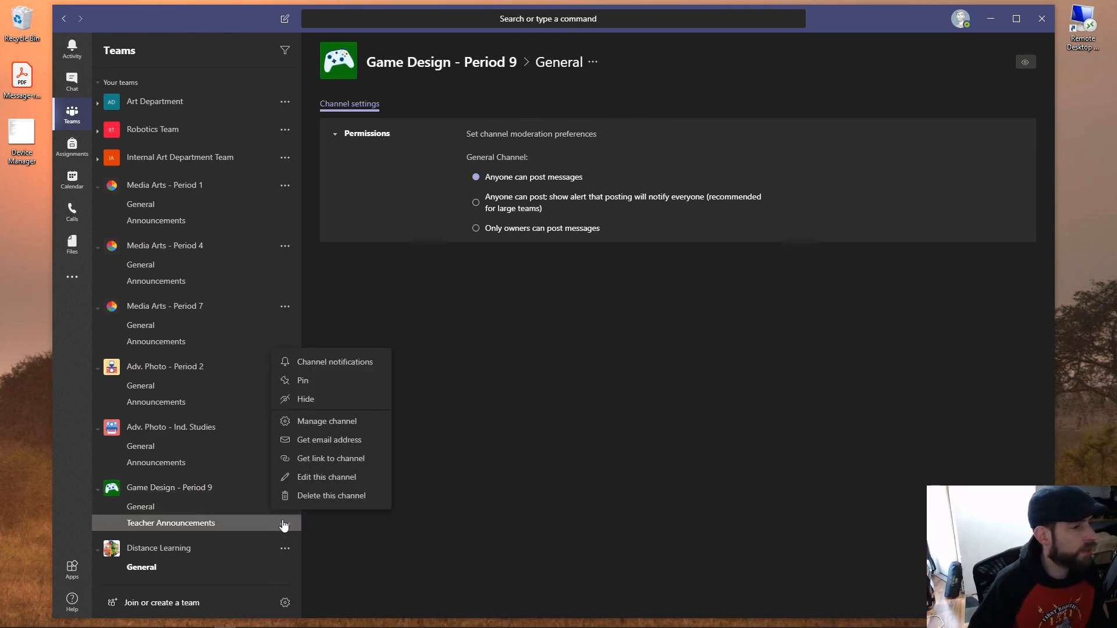
left_click(324, 419)
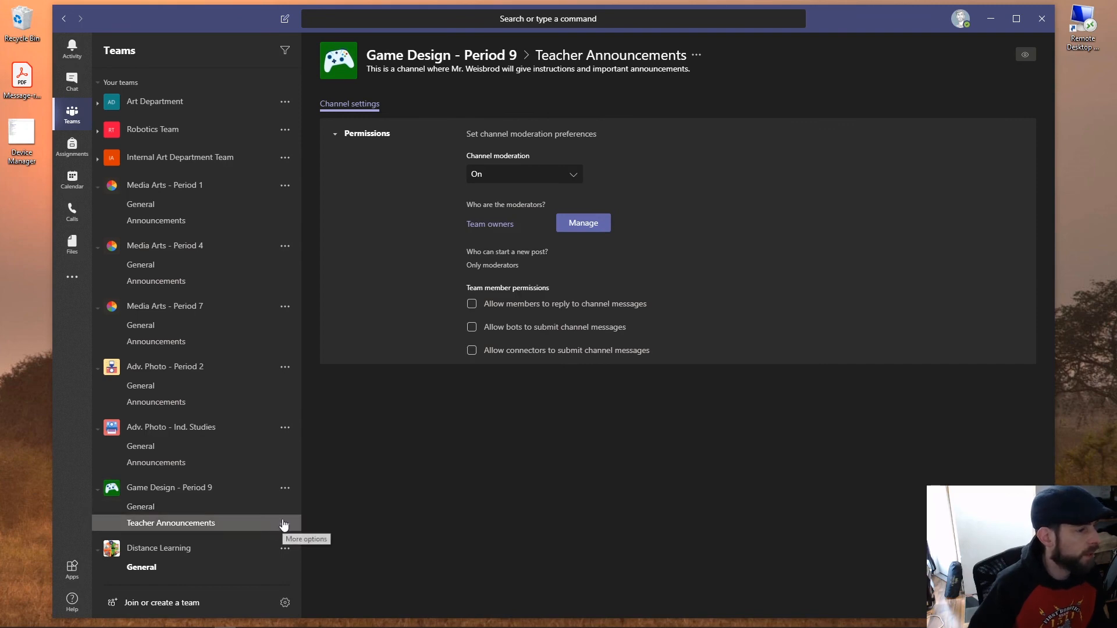
Try to rename the Teacher Announcements channel to Announcements, then discard the edit.
left_click(285, 525)
left_click(314, 477)
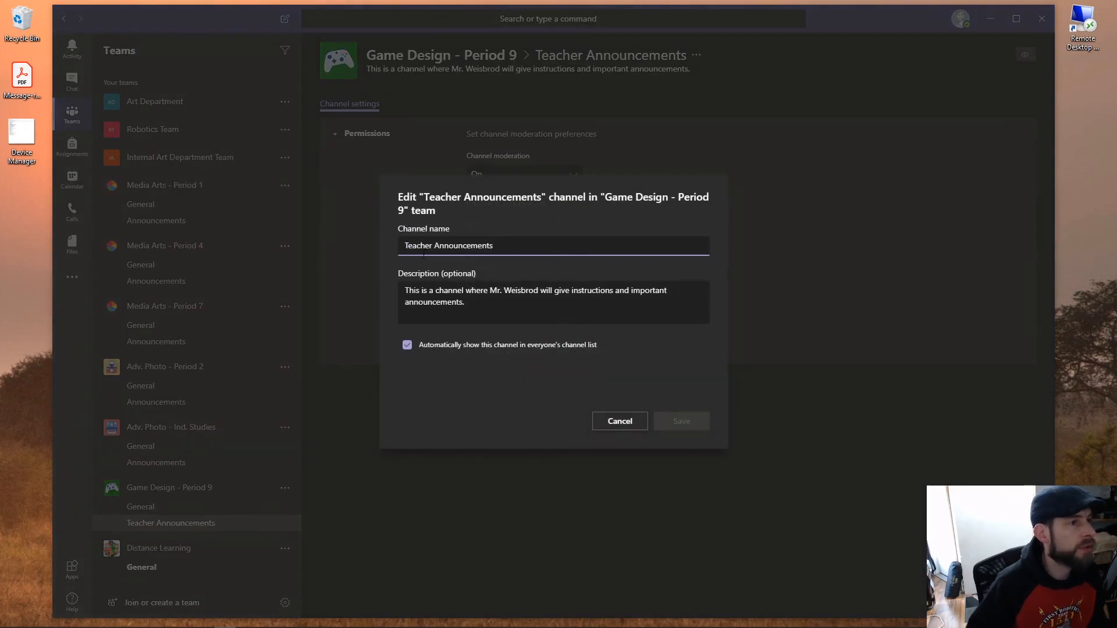
left_click_drag(437, 246, 382, 245)
key("BackSpace")
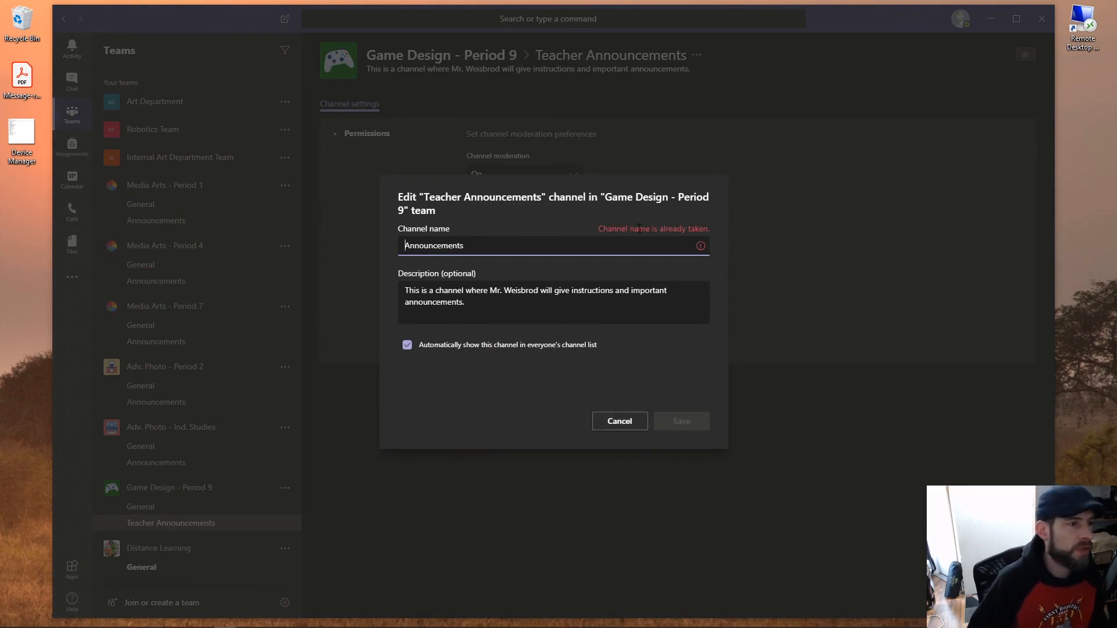
left_click(619, 420)
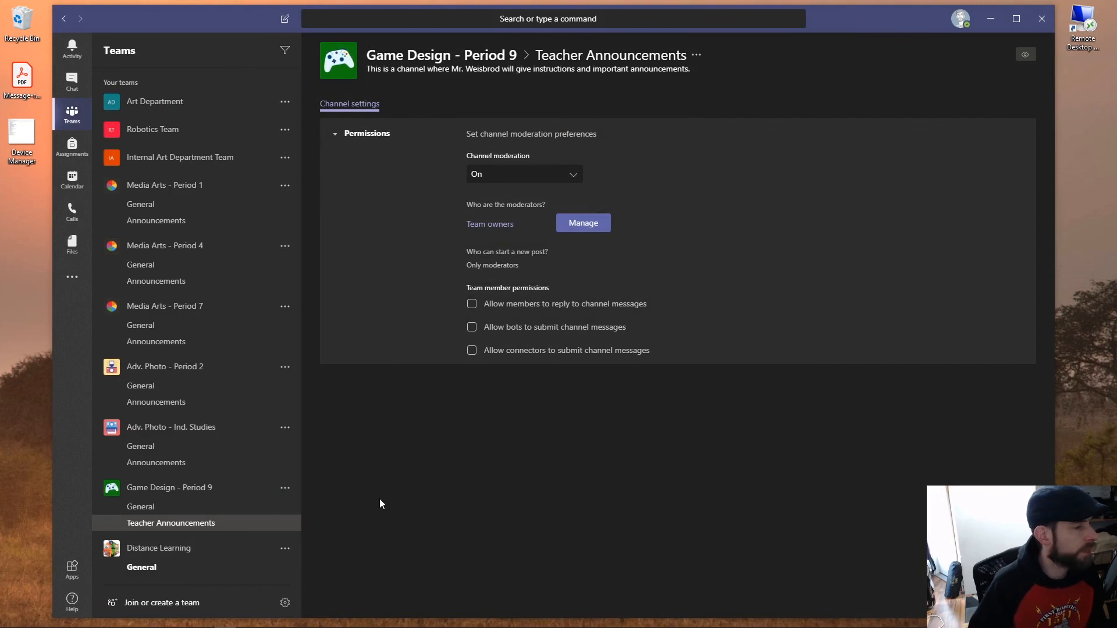